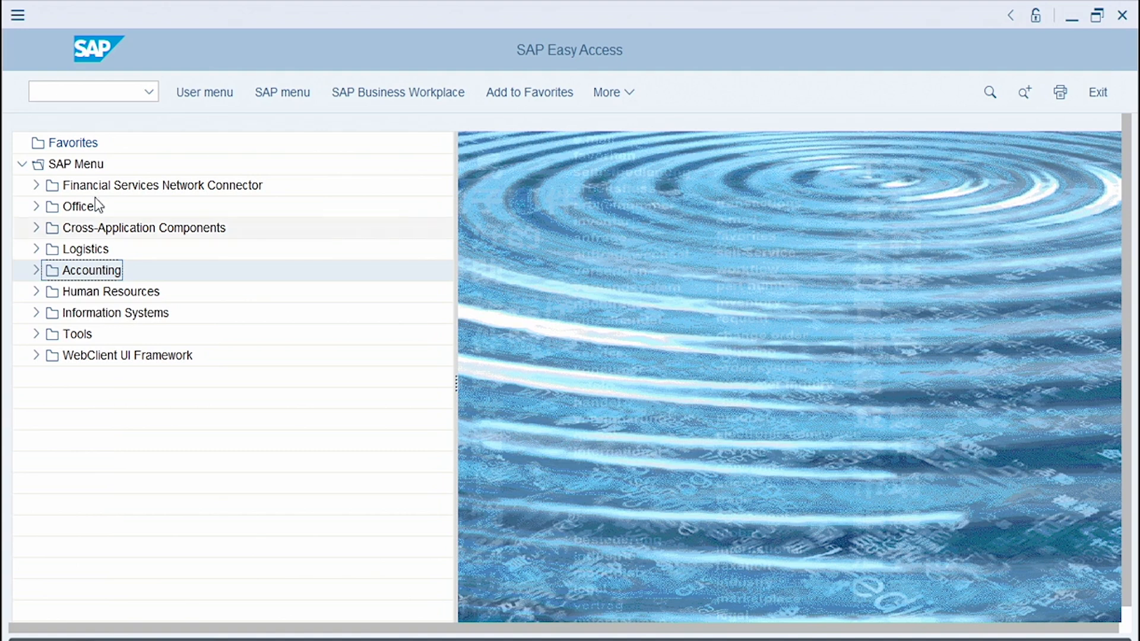
Step: Open the business partner maintenance transaction bp and hide the locator
click(74, 92)
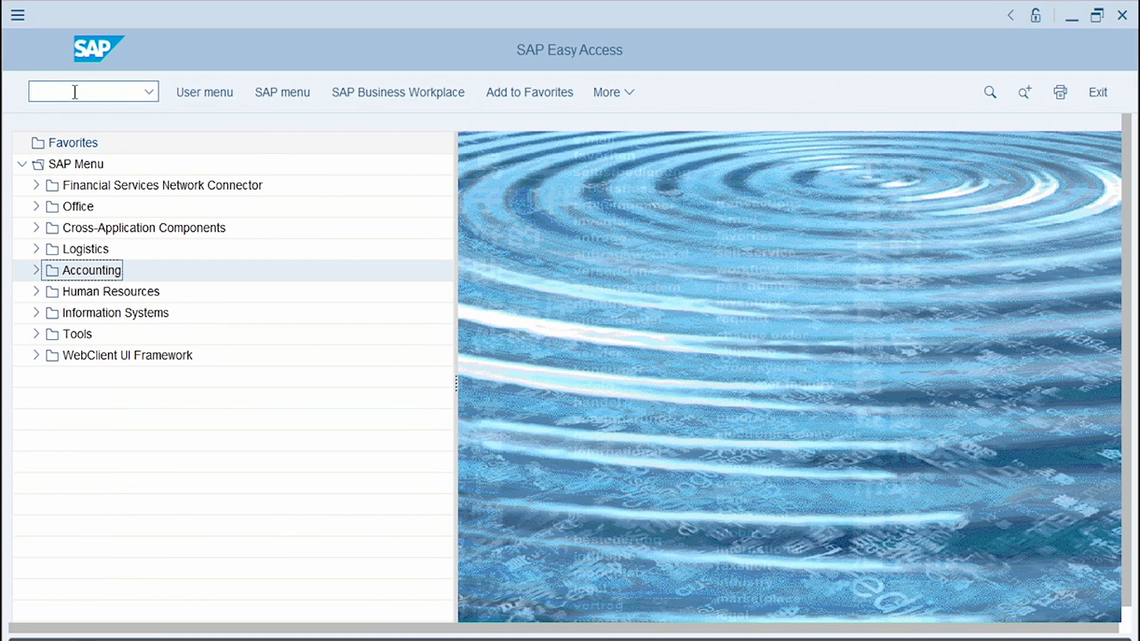
text(bp)
key(Return)
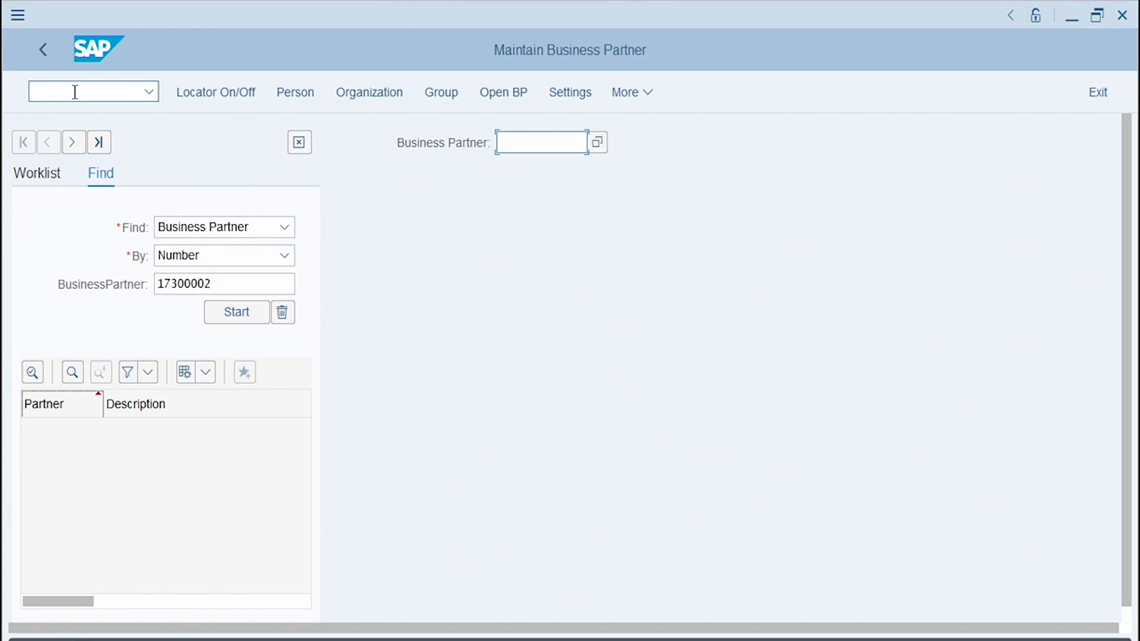
click(221, 89)
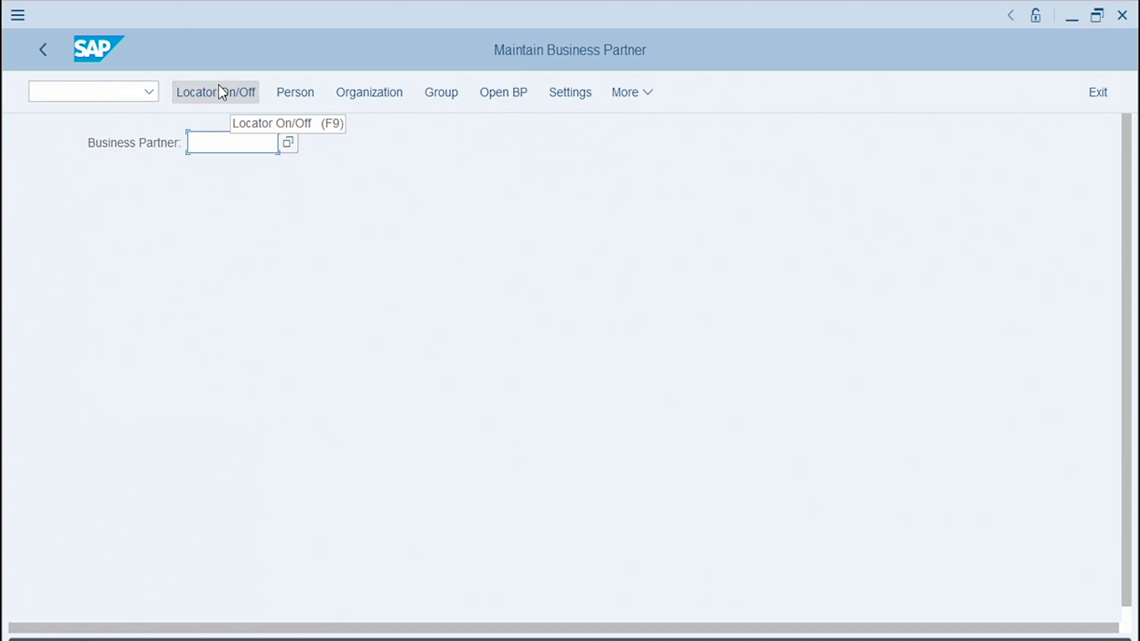
Step: Start creating a new organization directly in the Supplier (Fin.Accounting) business partner role
click(360, 94)
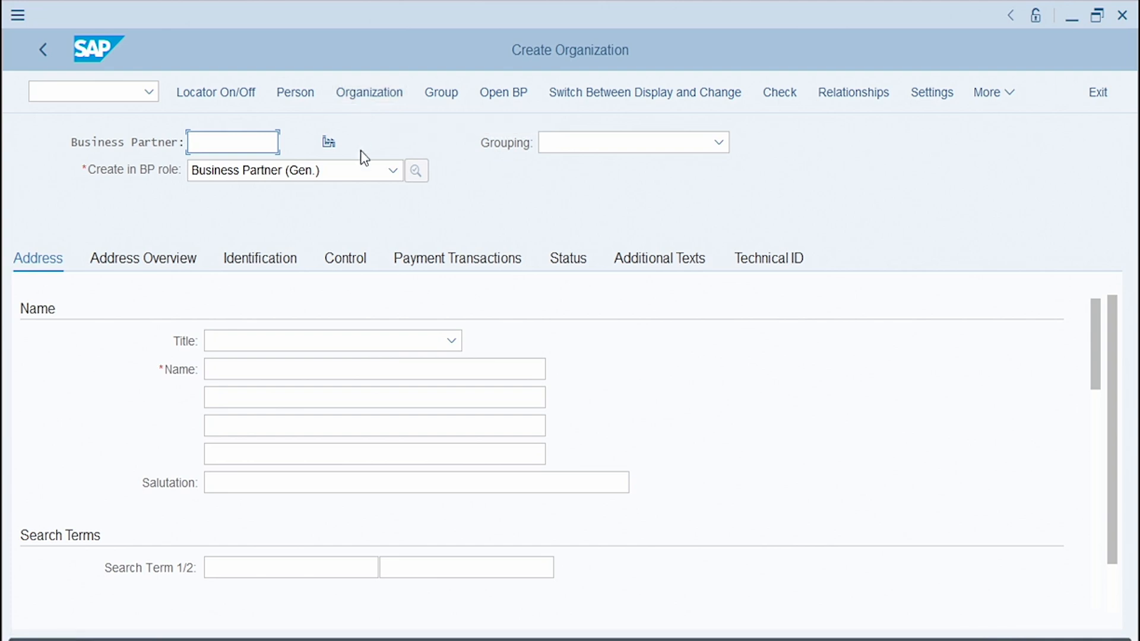
click(372, 173)
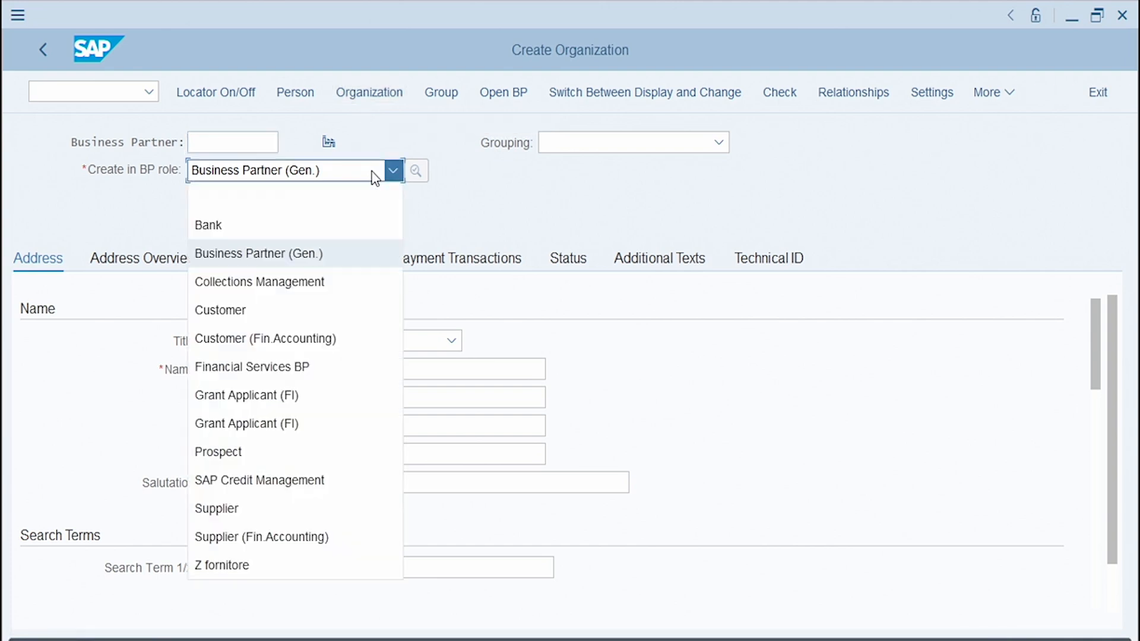
click(284, 536)
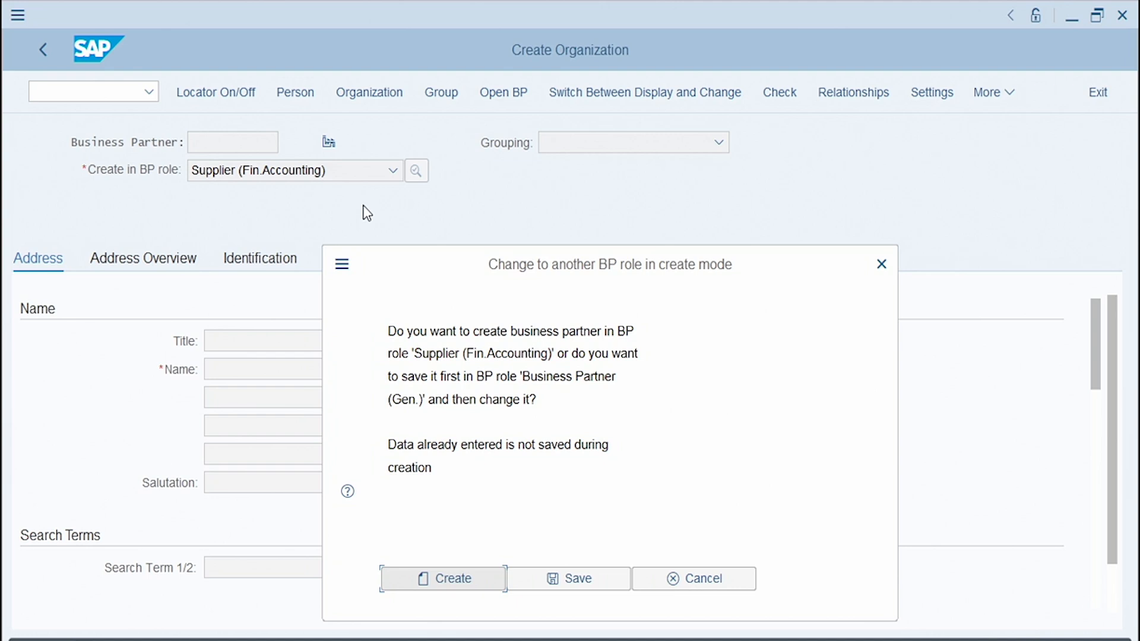
click(419, 579)
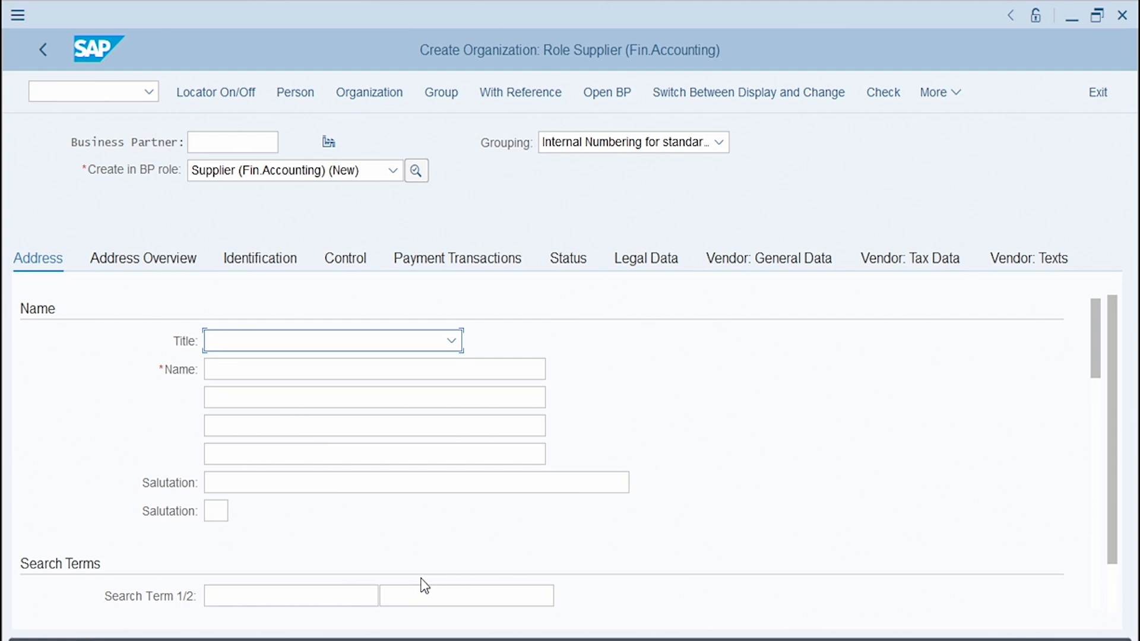
Step: Enter West Penn Hardware as the organization's name
click(253, 366)
text(W)
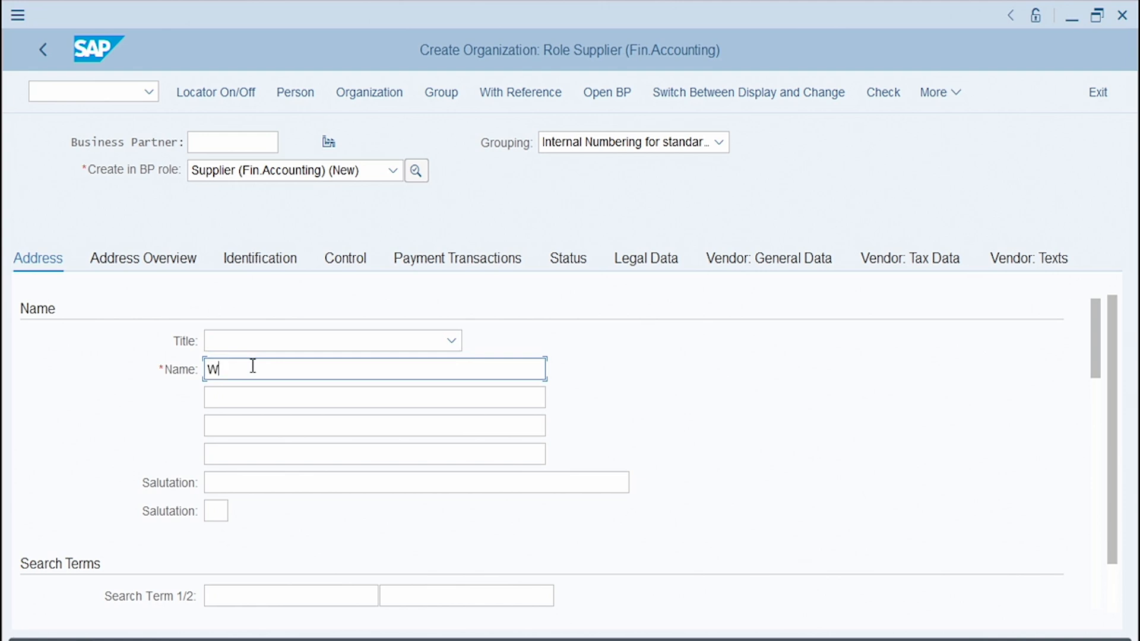
text(est Penn Hardware)
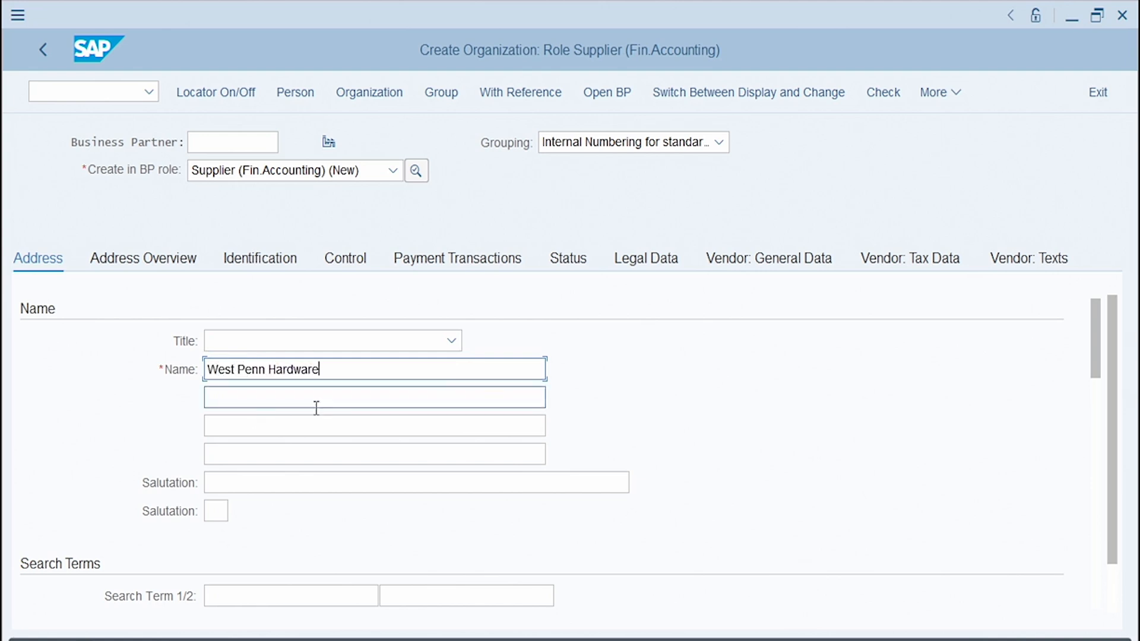
Step: Set the street address postal code to 15203
scroll(1024, 381, down, 2)
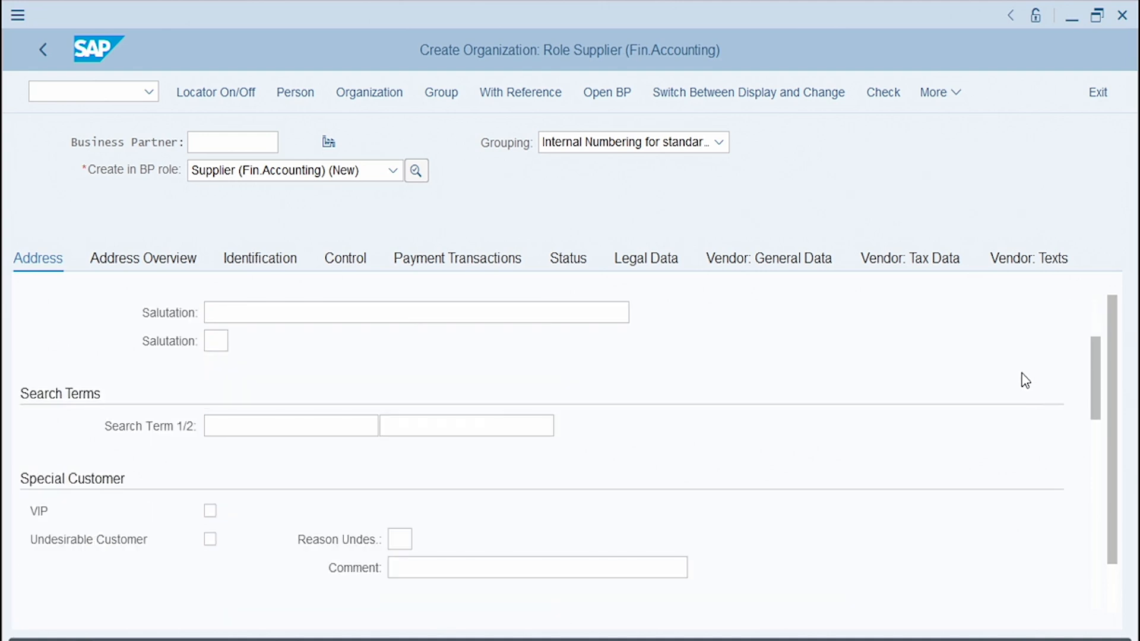
scroll(1000, 377, up, 1)
scroll(1001, 375, down, 3)
scroll(1001, 374, down, 5)
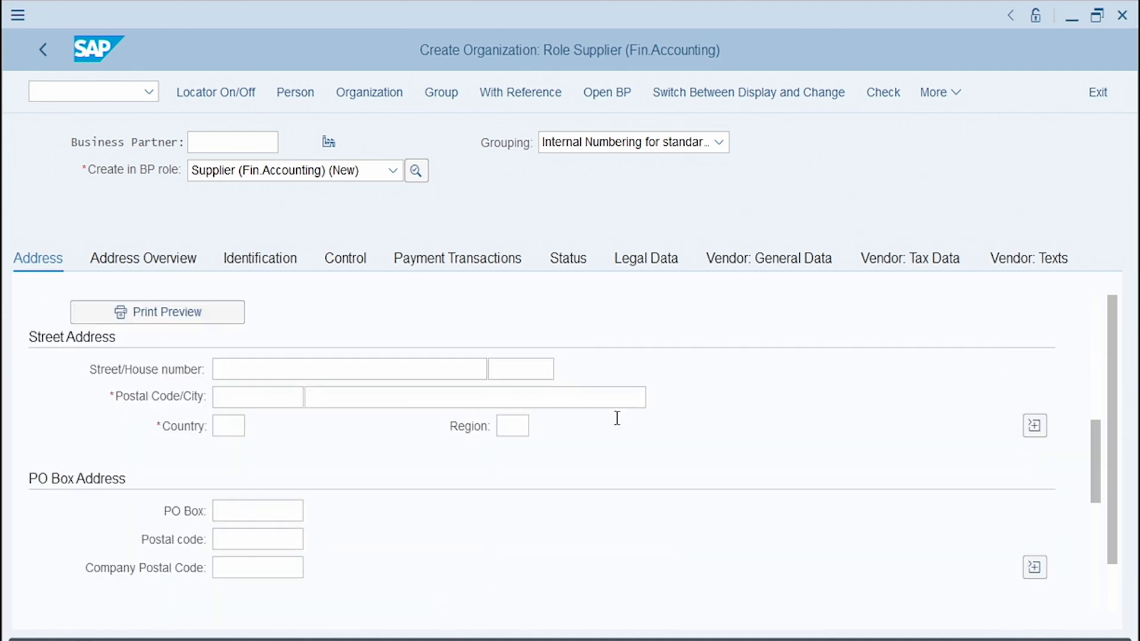
click(273, 397)
text(15)
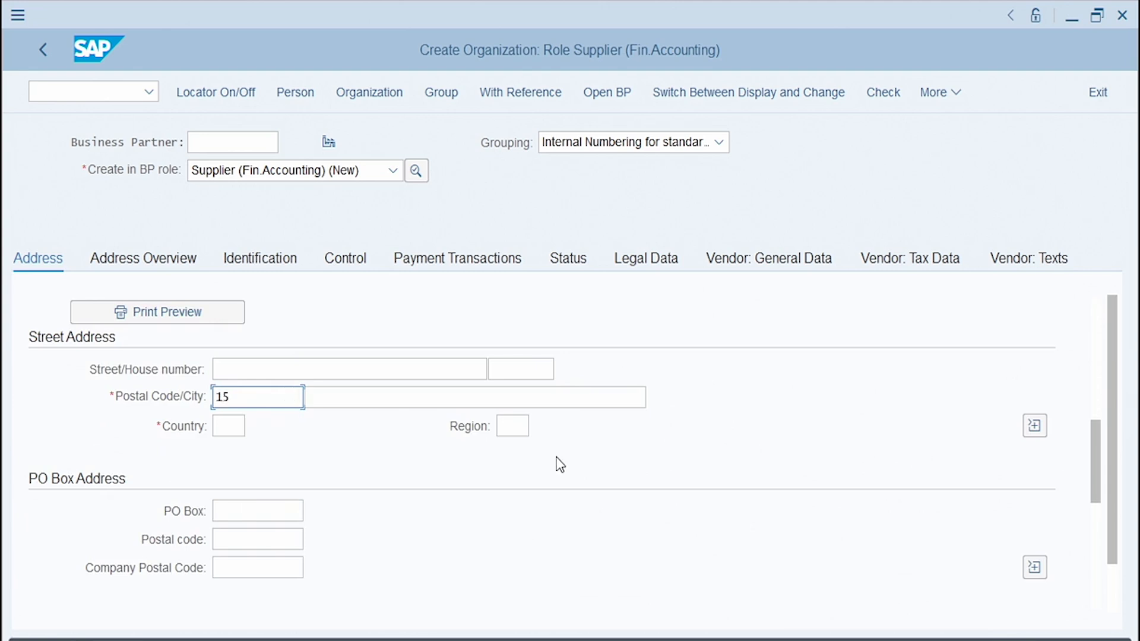
text(203)
Step: Enter Pittsburgh as the city and US as the country
click(435, 399)
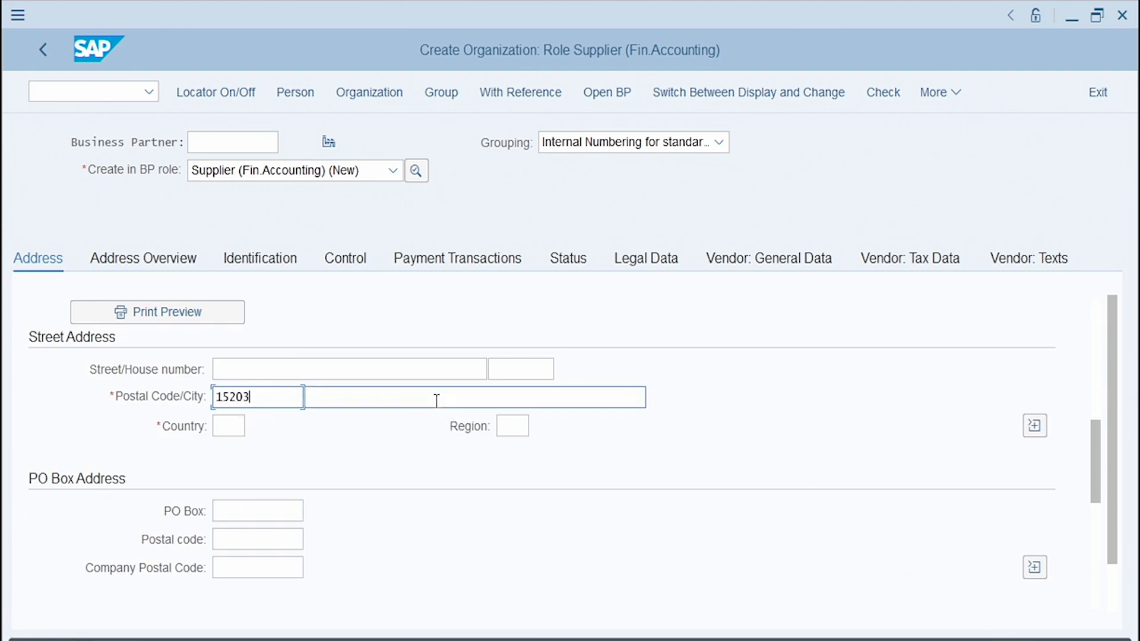
text(P)
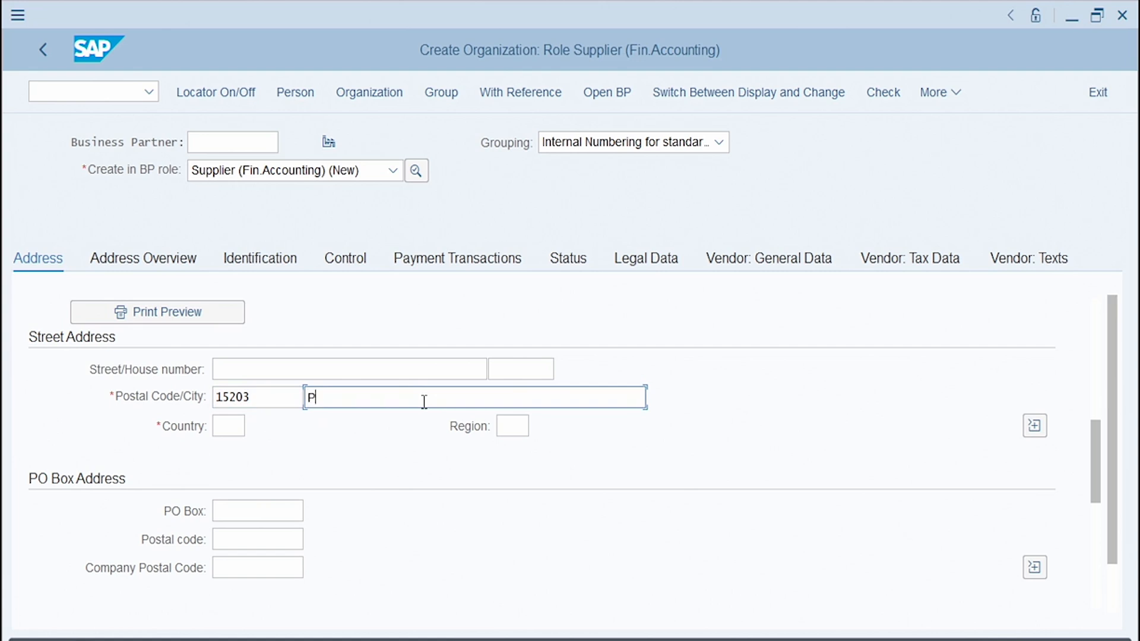
text(ittsburgh)
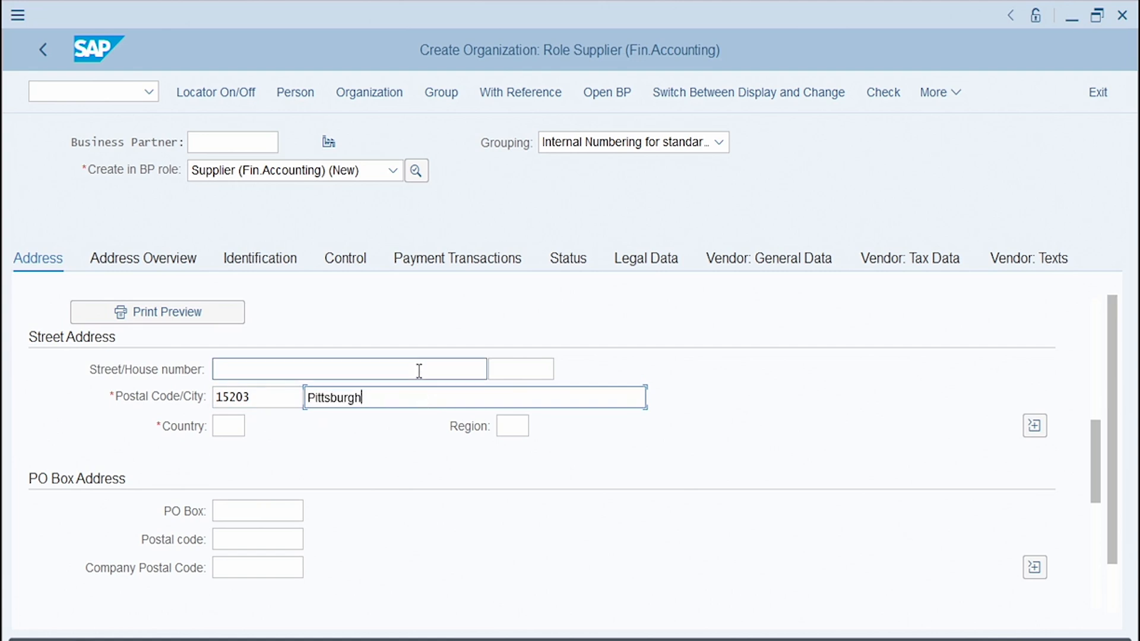
click(229, 425)
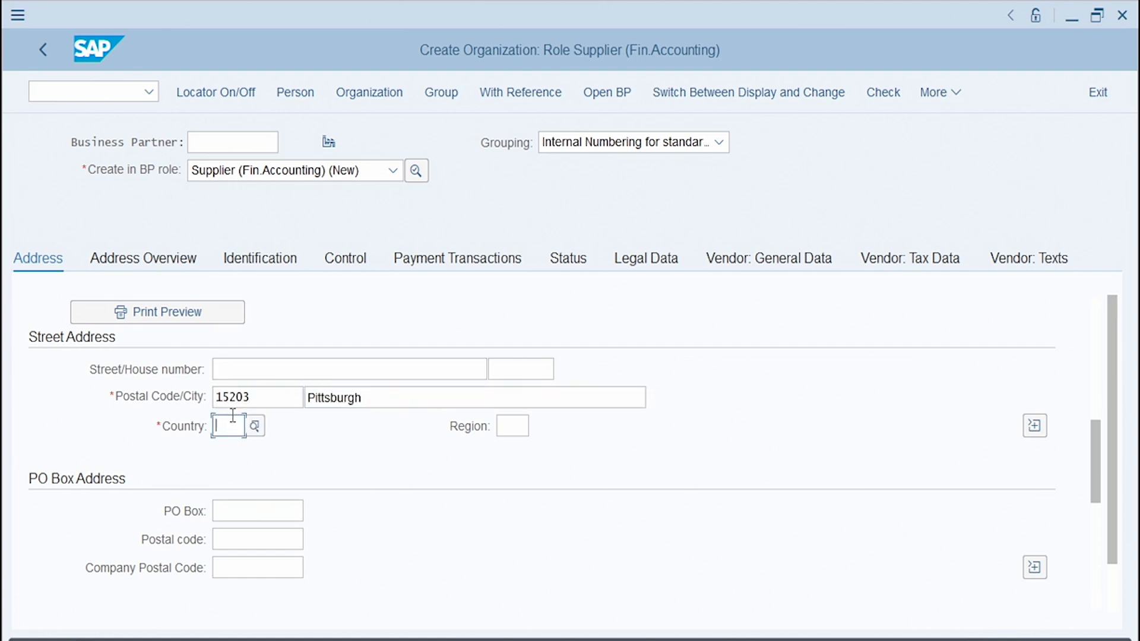
text(US)
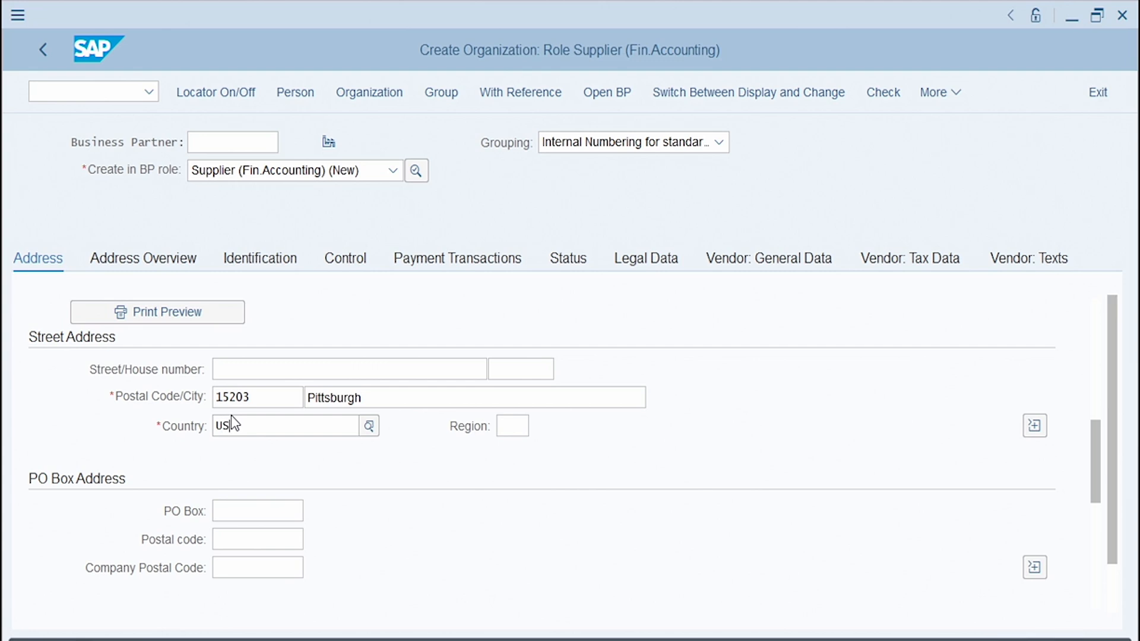
key(Return)
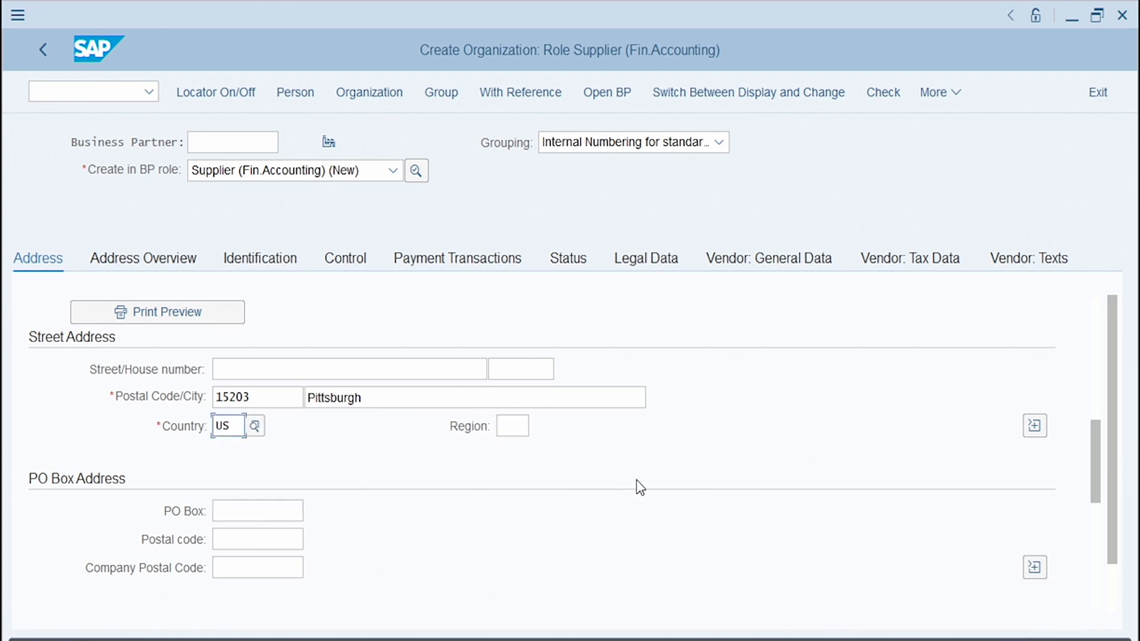
Step: Set the communication language to English and save the new business partner
scroll(632, 487, down, 2)
scroll(629, 479, down, 4)
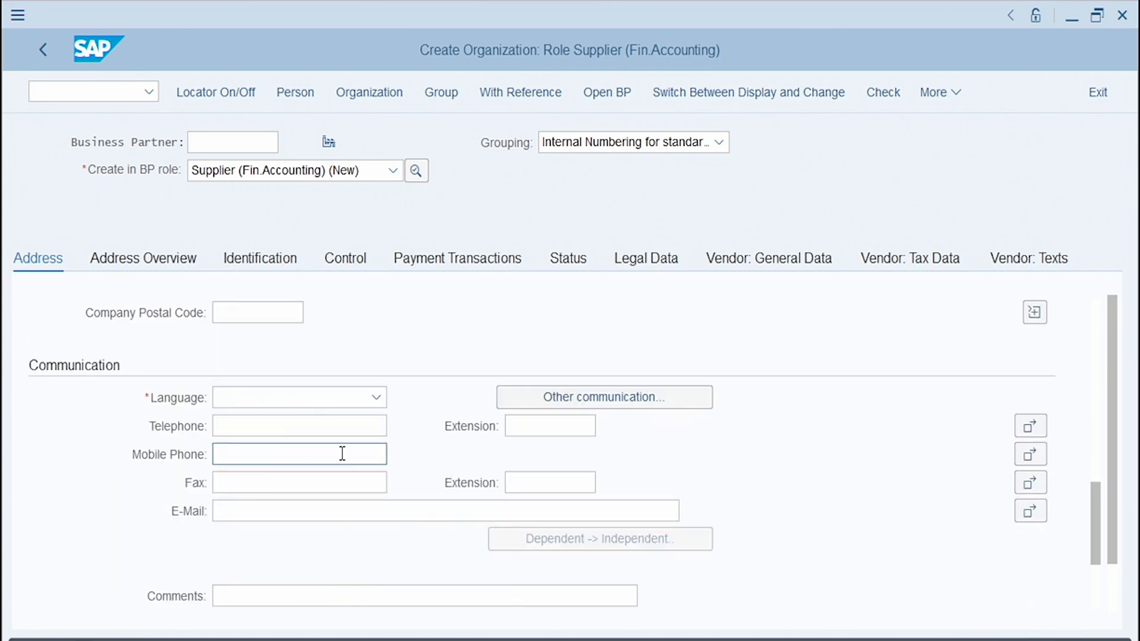
click(365, 396)
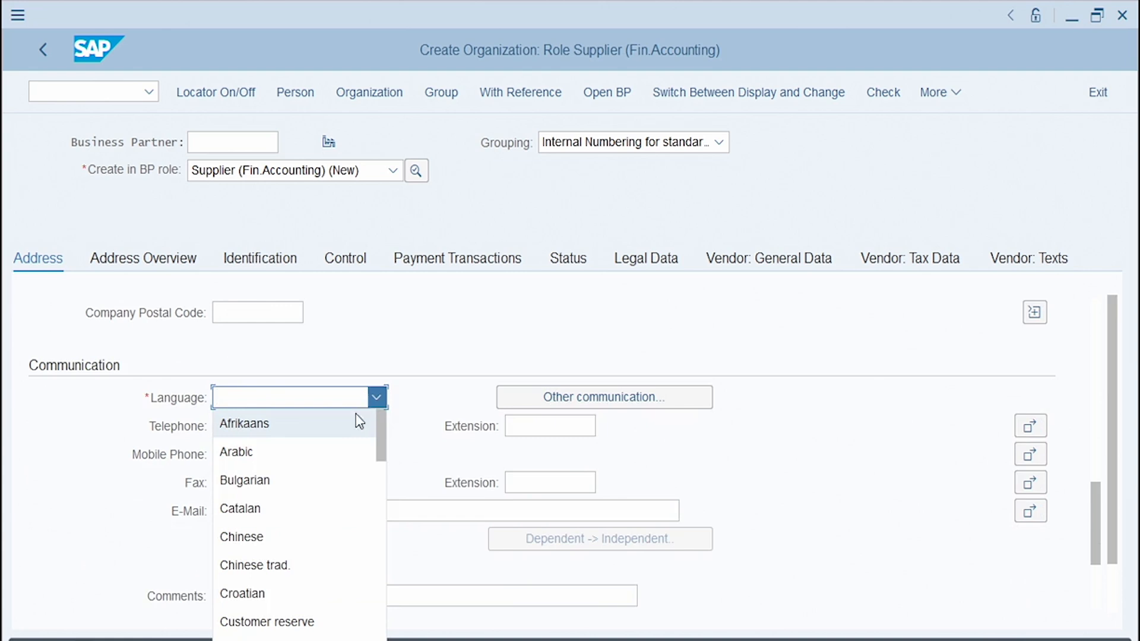
scroll(350, 439, down, 1)
scroll(347, 446, down, 1)
click(298, 563)
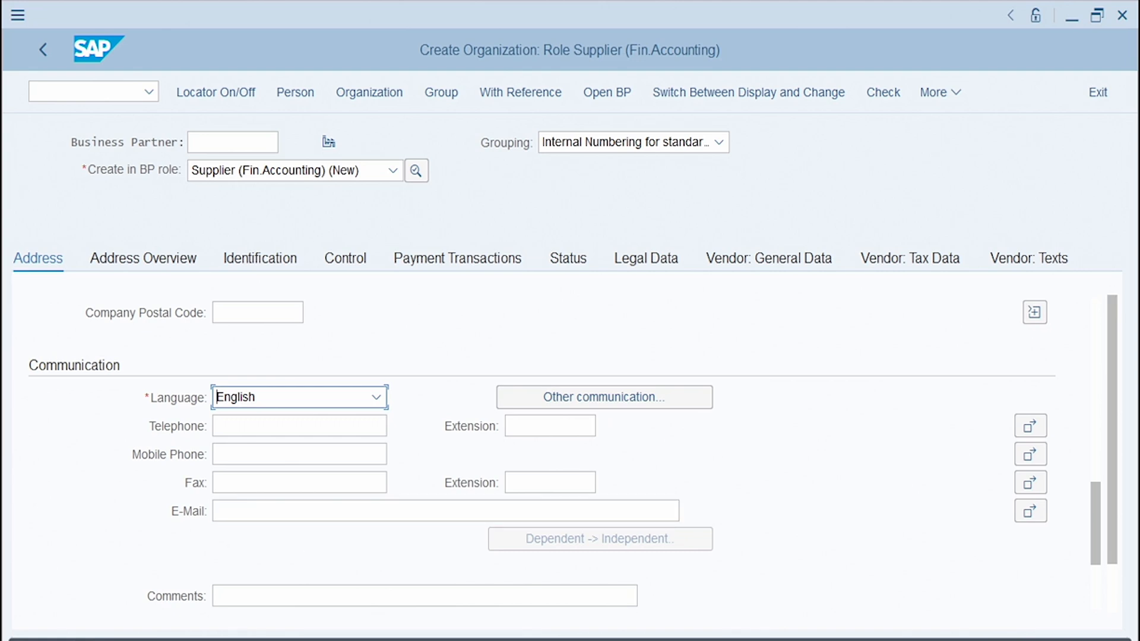
click(1039, 639)
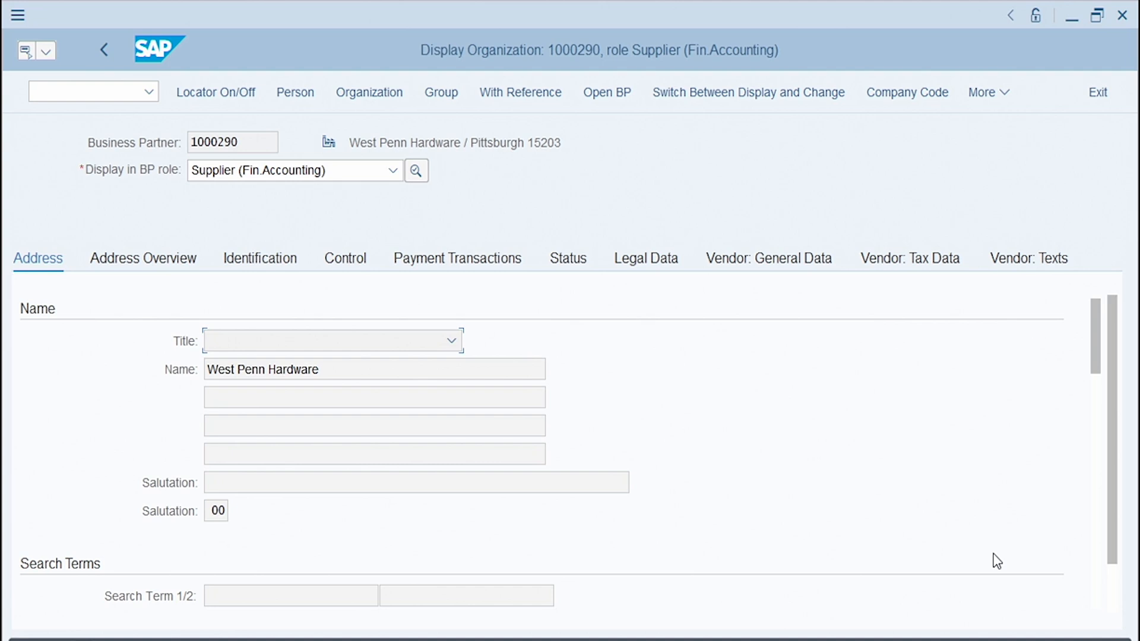
Step: Open the company code data in change mode and enter company code 1000
click(919, 98)
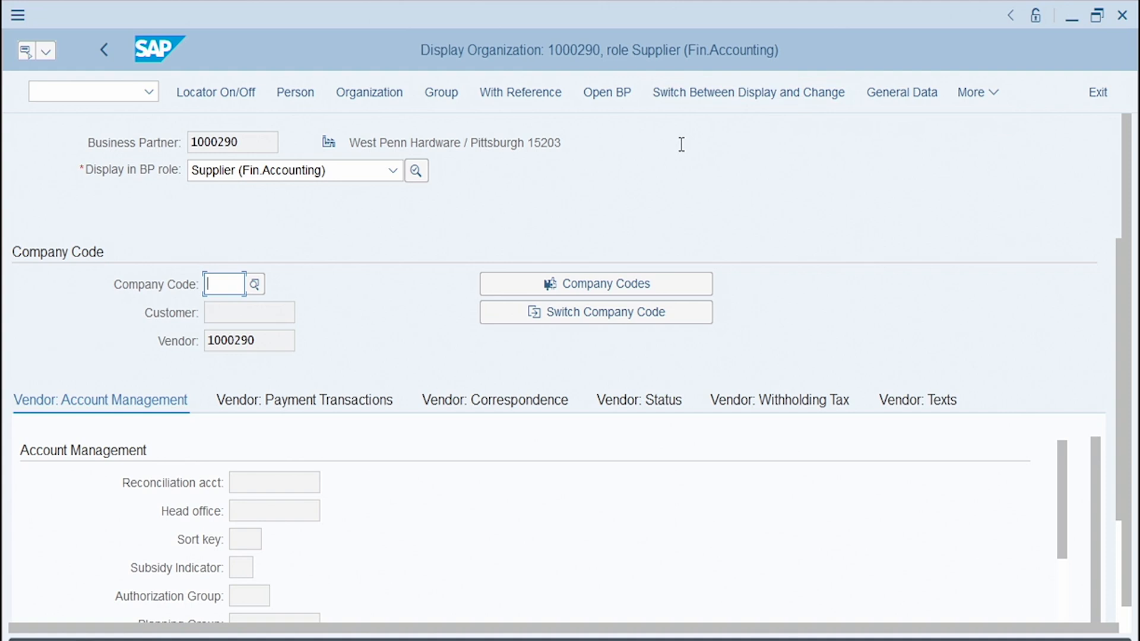
click(703, 93)
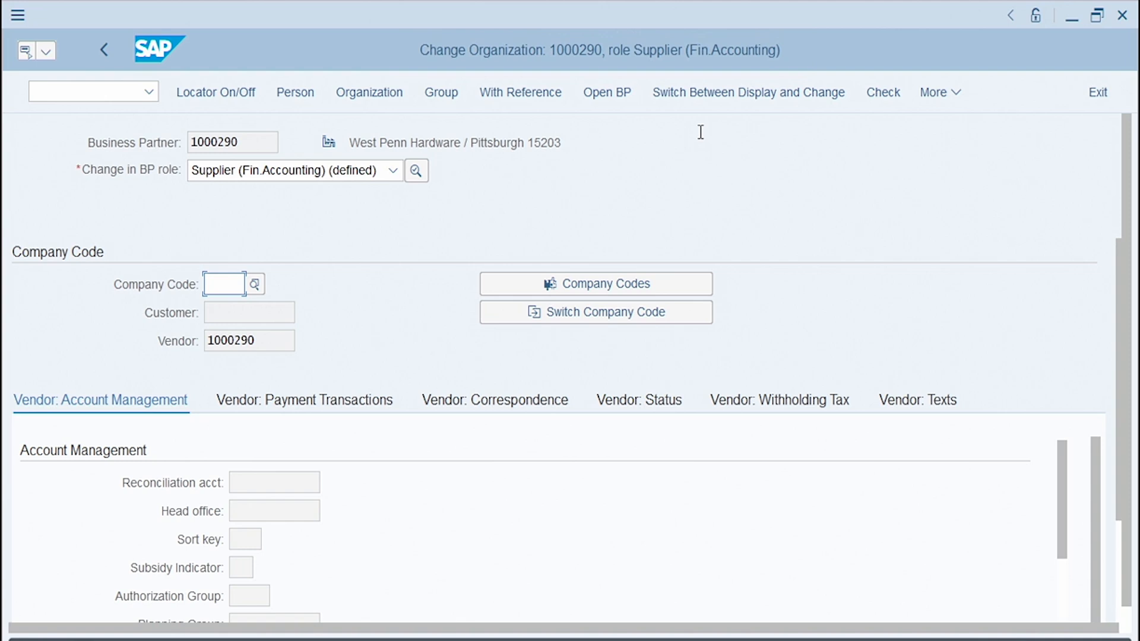
click(220, 275)
text(100)
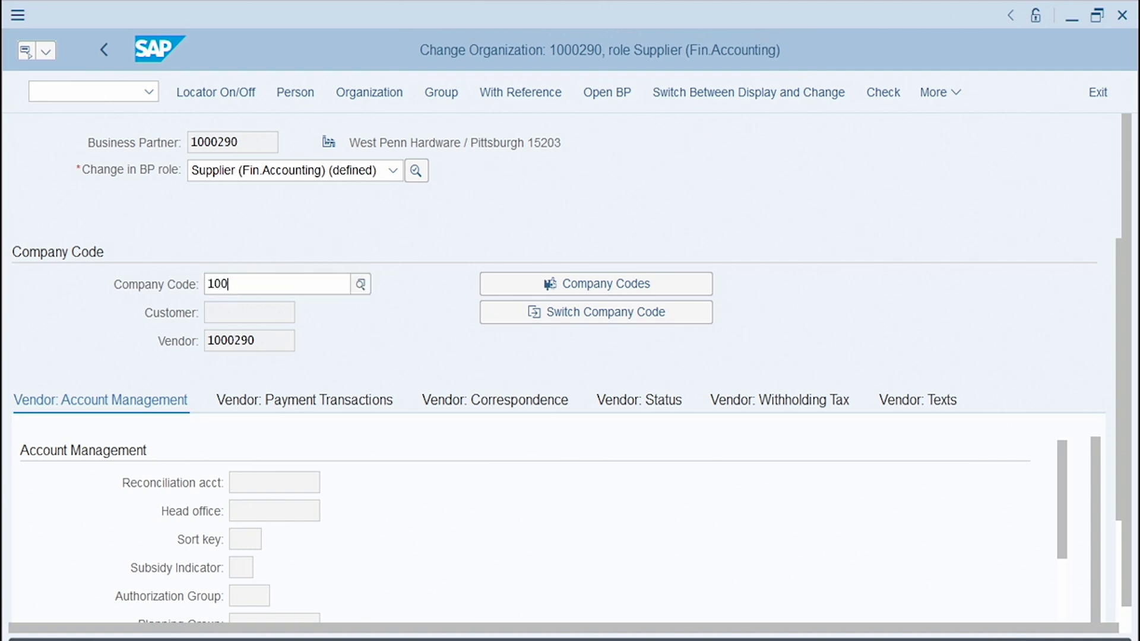
text(0)
key(Return)
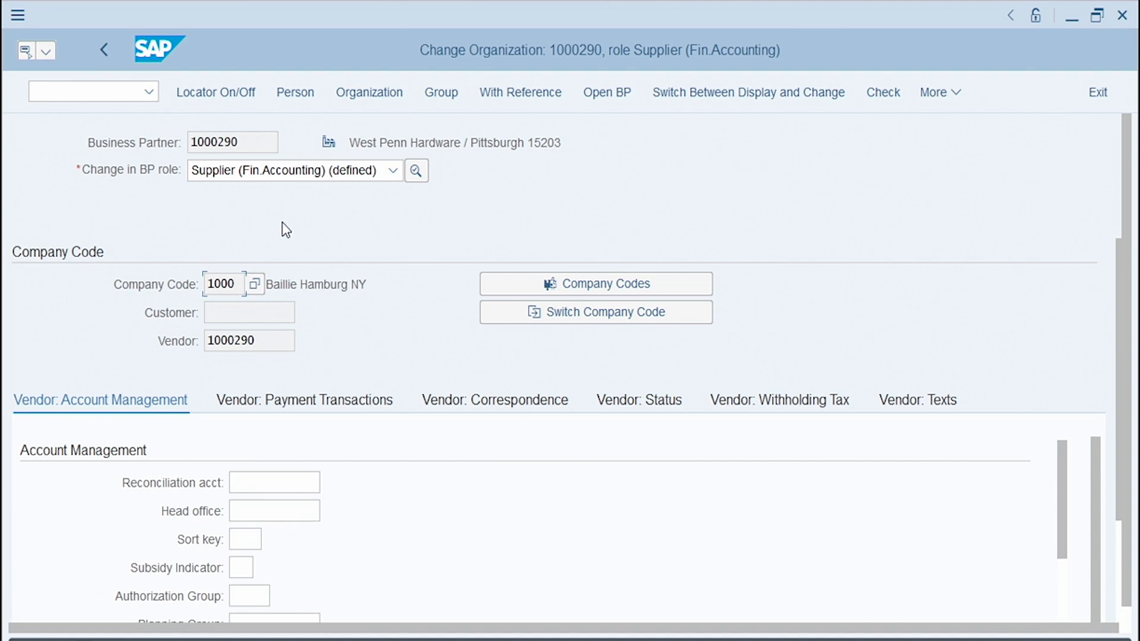
Step: Pick reconciliation account 200010 (Accounts Payable) from the value help and save
click(305, 482)
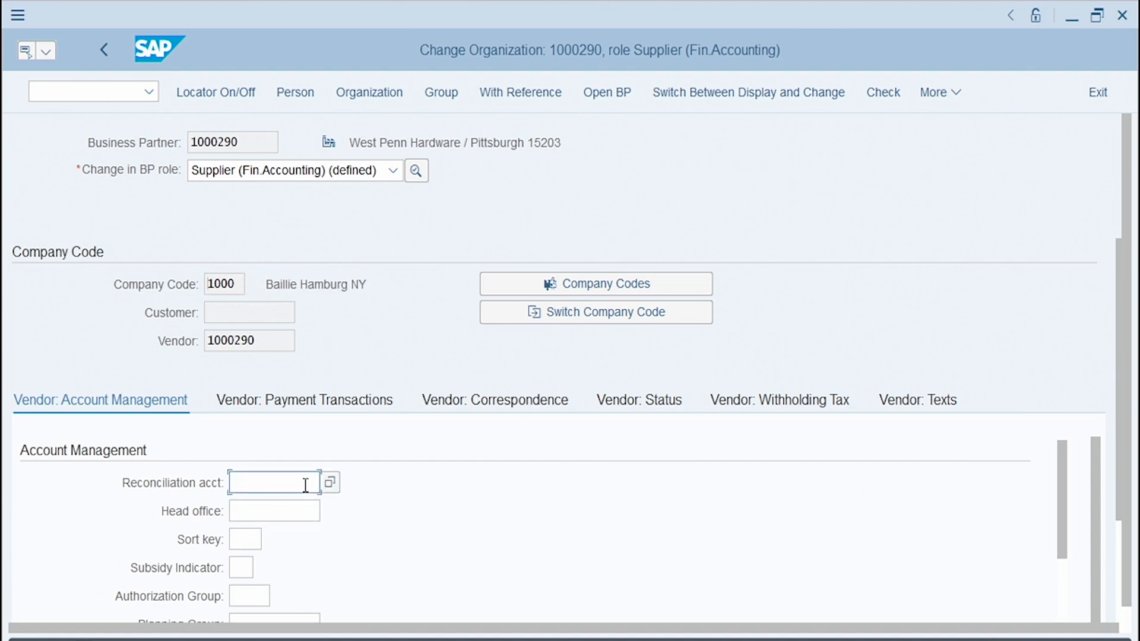
click(328, 482)
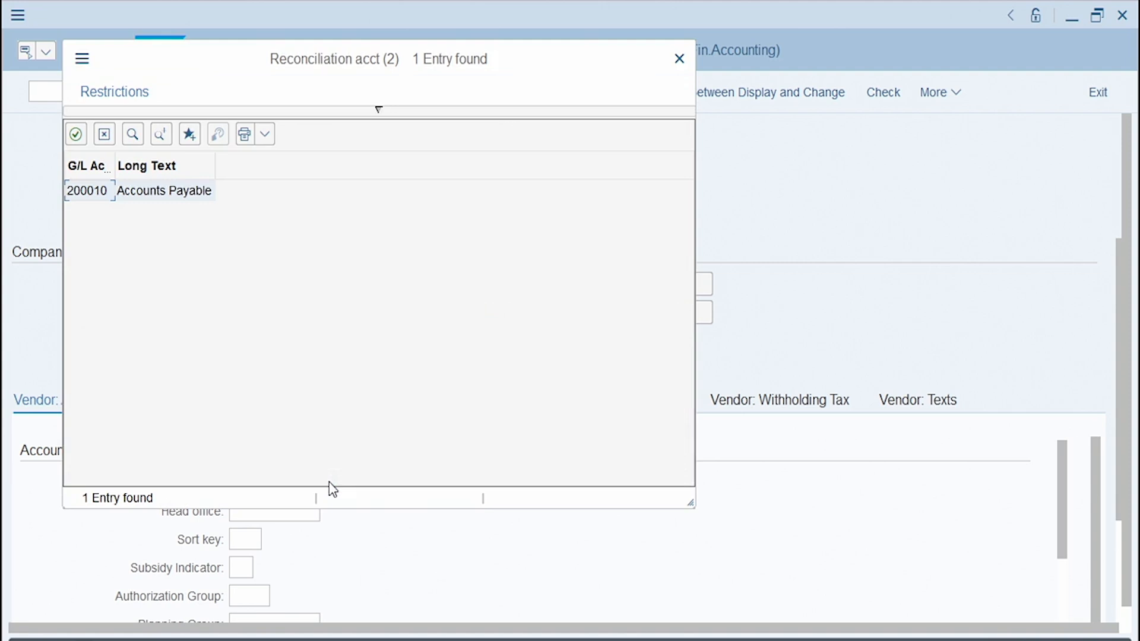
double_click(89, 194)
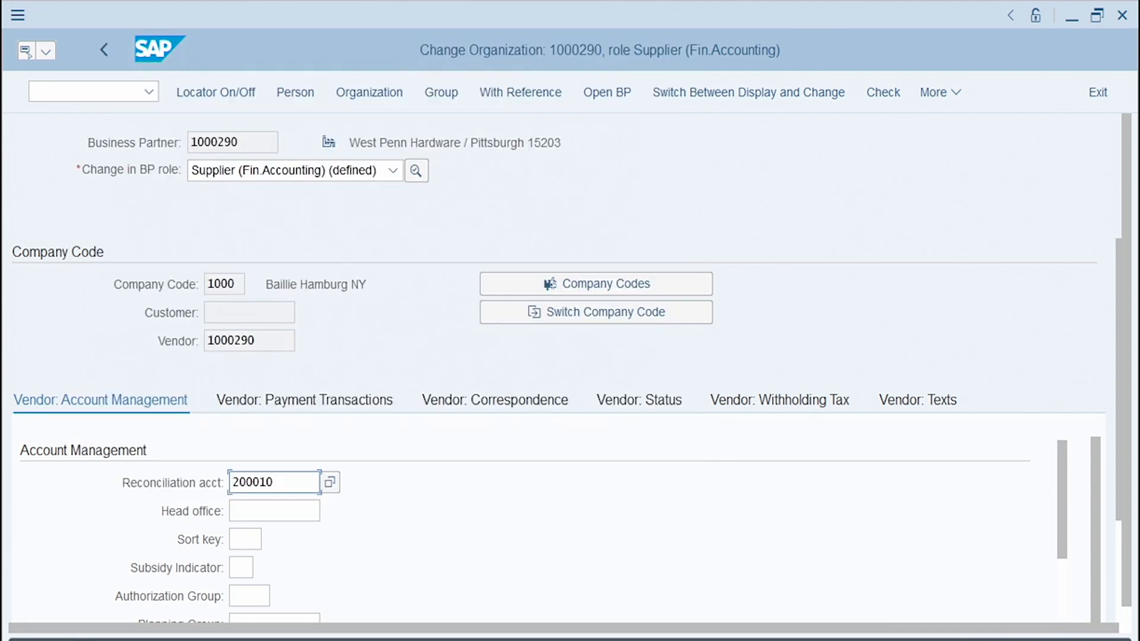
click(1010, 640)
Step: Switch the business partner to the Supplier role and open its purchasing data
click(392, 173)
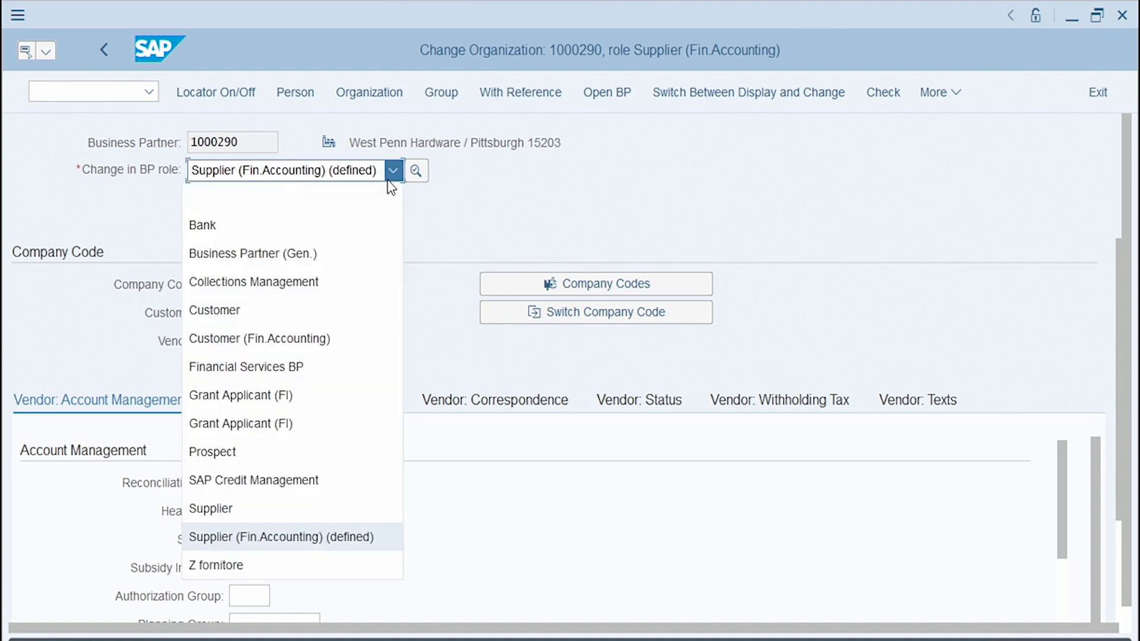
click(294, 517)
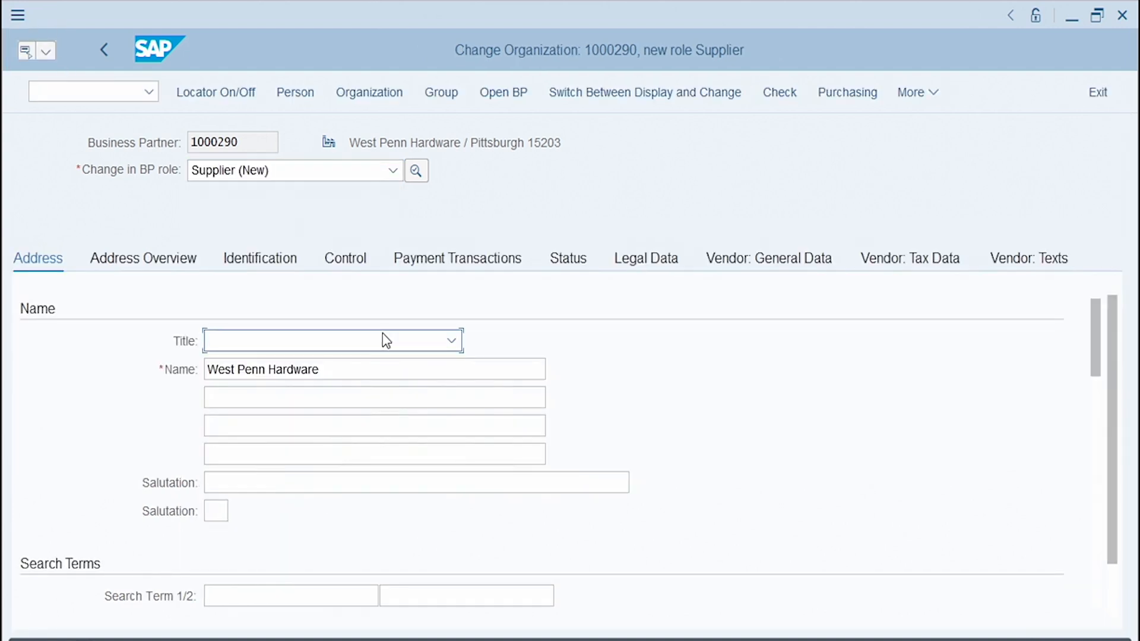
click(831, 96)
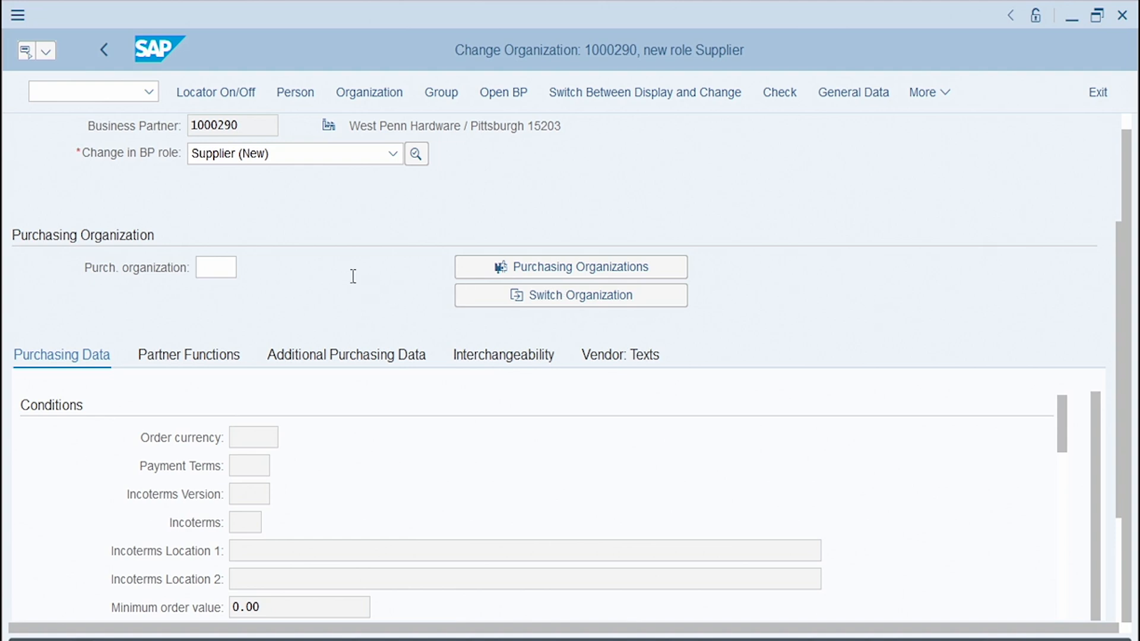
Step: Enter purchasing organization 1000
click(231, 269)
text(1000)
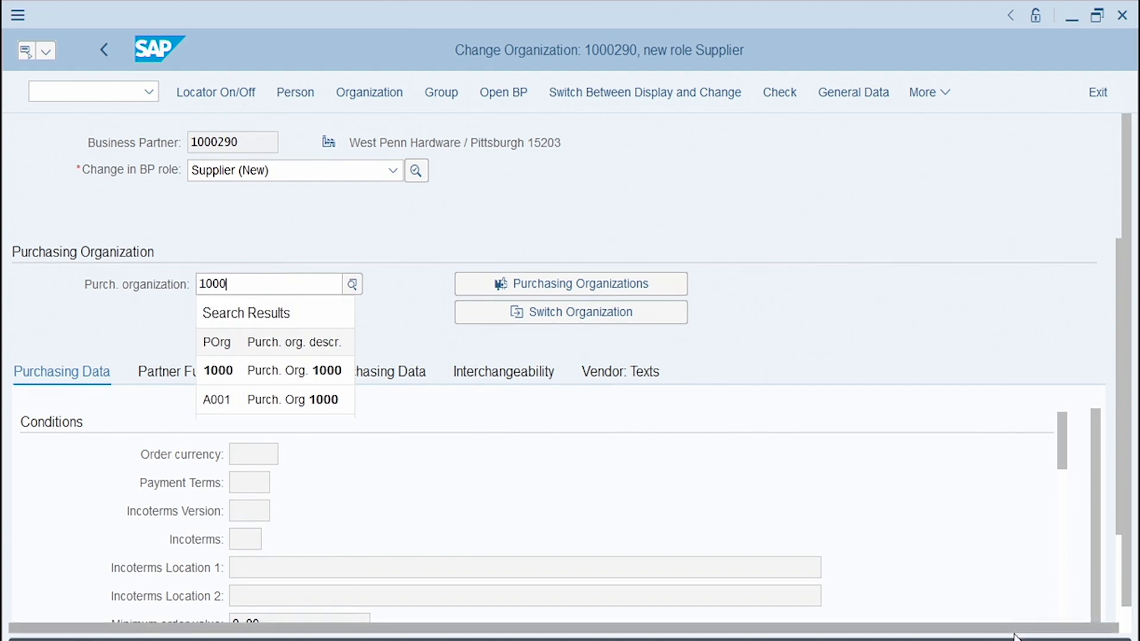
key(Return)
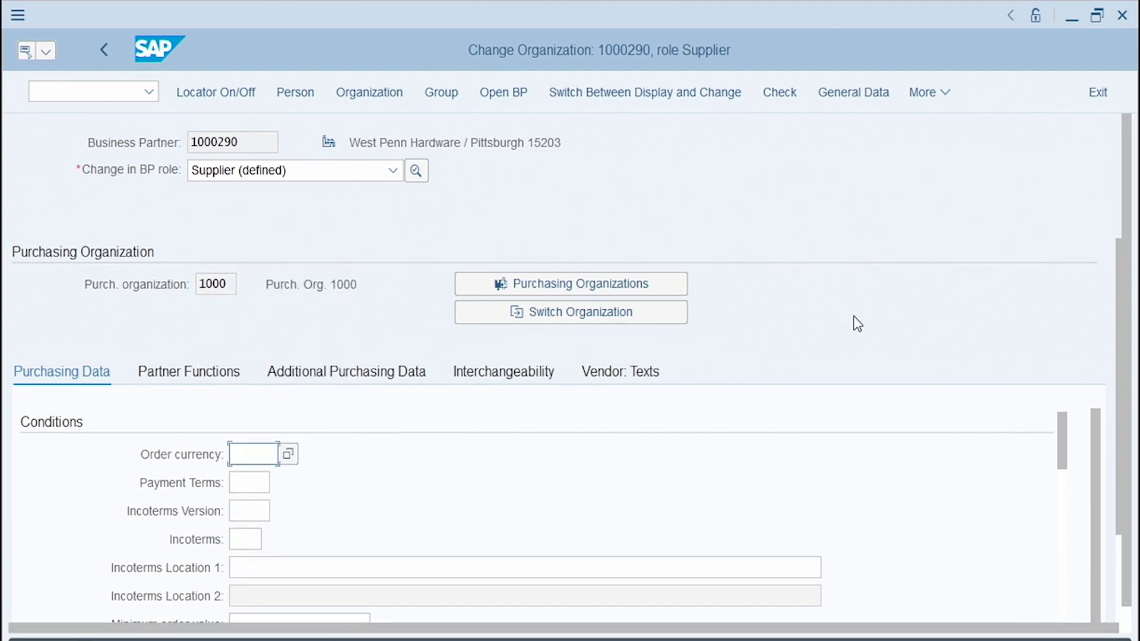